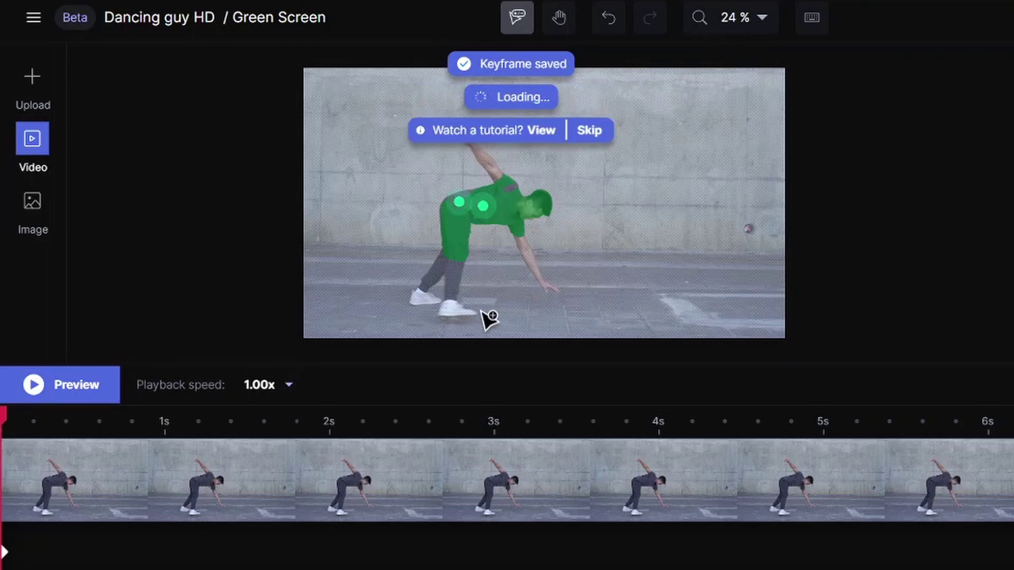
# Step: Add the dancer's front shoe to the green-screen mask on the first frame
pyautogui.click(460, 316)
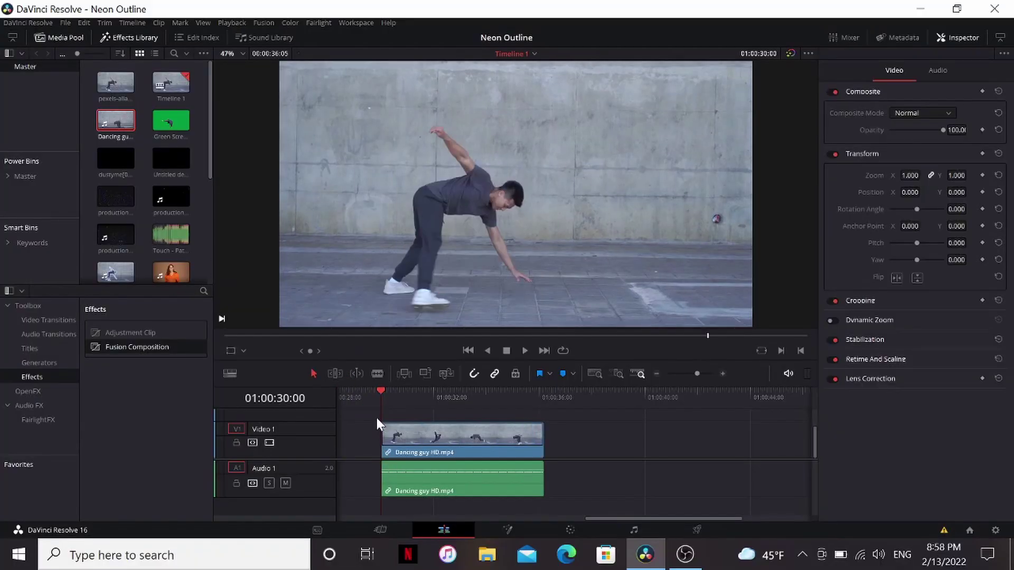
# Step: Switch to DaVinci Resolve, preview the original dancer clip, and stack the Green Screen clip on the track above it
pyautogui.moveTo(401, 403)
pyautogui.mouseDown()
pyautogui.moveTo(514, 405)
pyautogui.moveTo(407, 410)
pyautogui.mouseUp()
pyautogui.press('space')
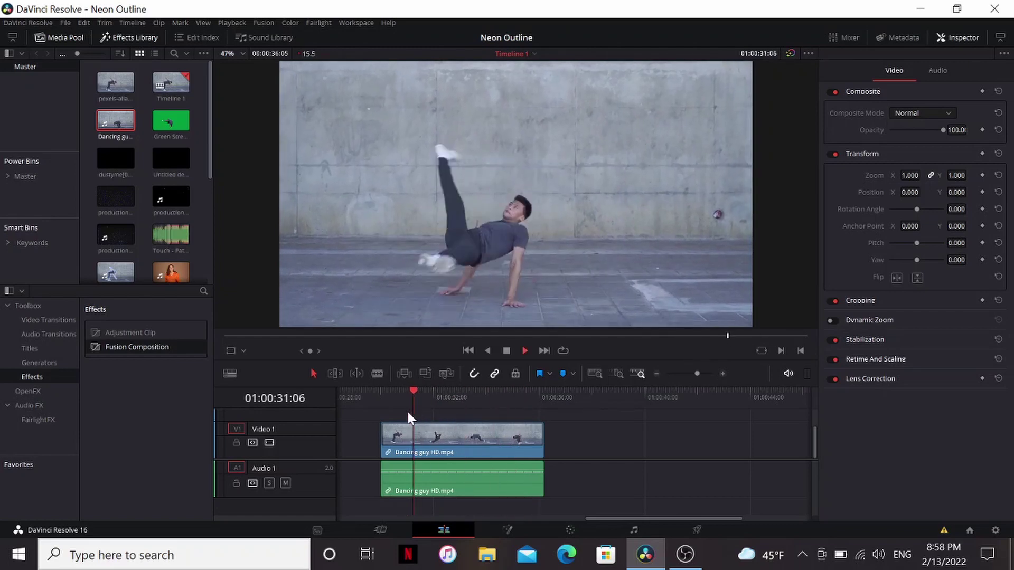
pyautogui.press('space')
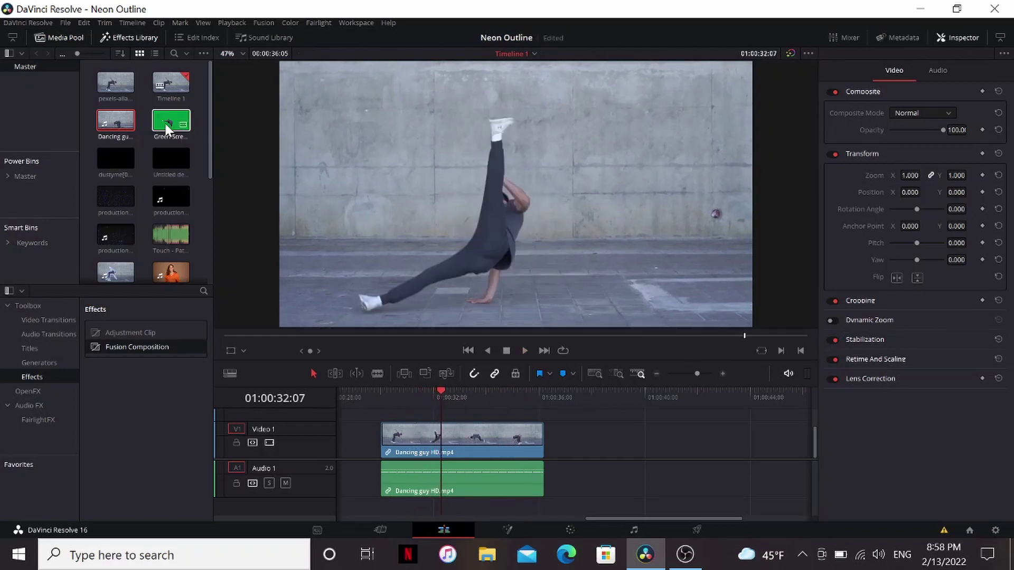
pyautogui.click(166, 125)
pyautogui.moveTo(392, 406); pyautogui.dragTo(493, 404)
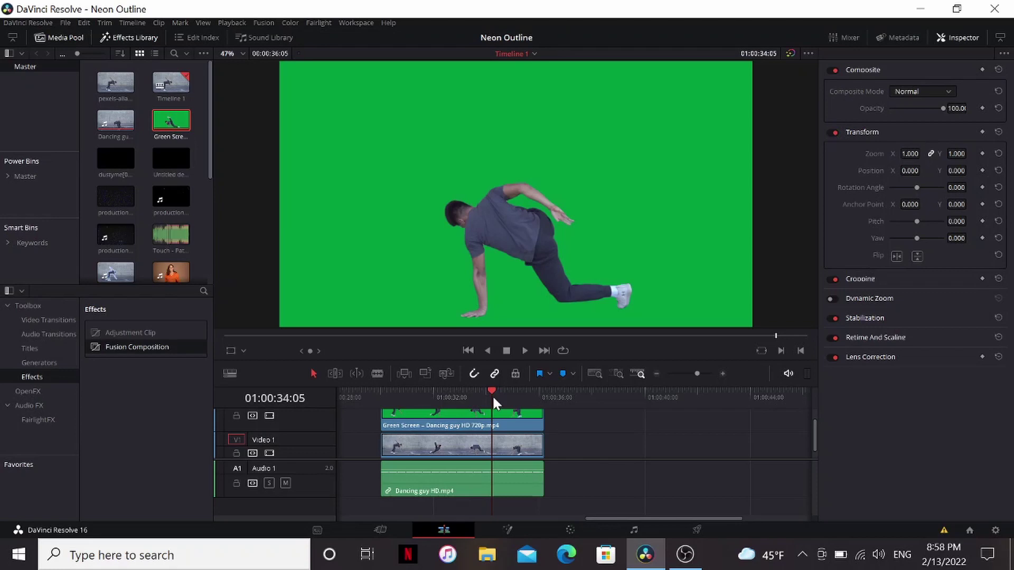
# Step: Combine the original and green-screen clips into a new Fusion clip and open it on the Fusion page
pyautogui.scroll(-1, 571, 410)
pyautogui.moveTo(571, 410); pyautogui.dragTo(484, 486)
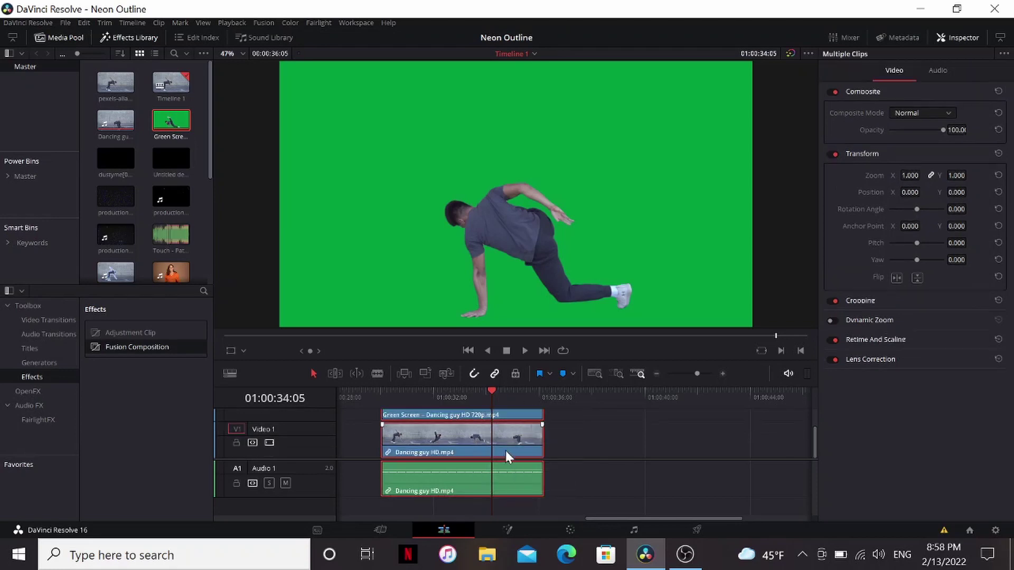
pyautogui.rightClick(513, 443)
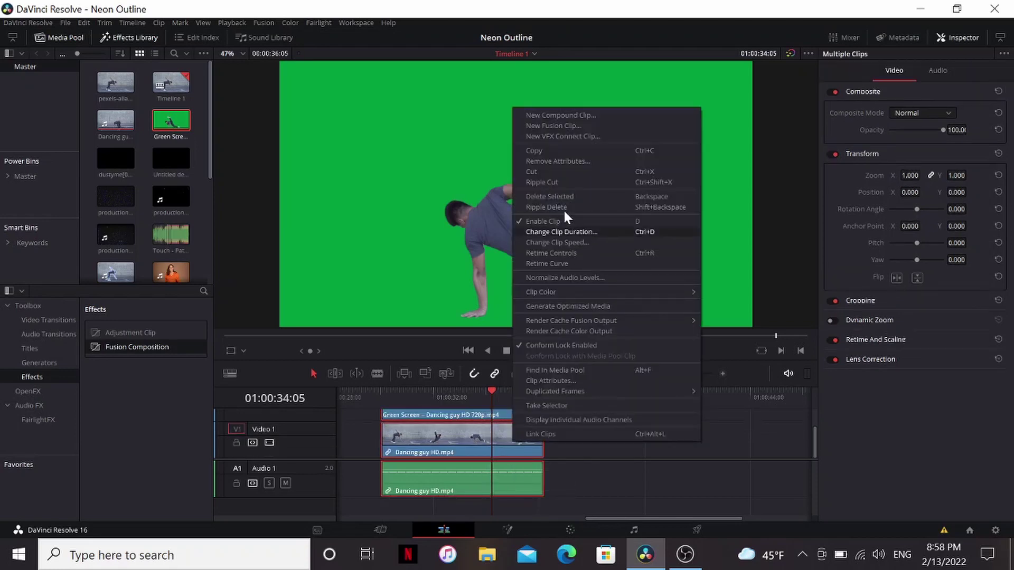
pyautogui.click(562, 128)
pyautogui.click(497, 530)
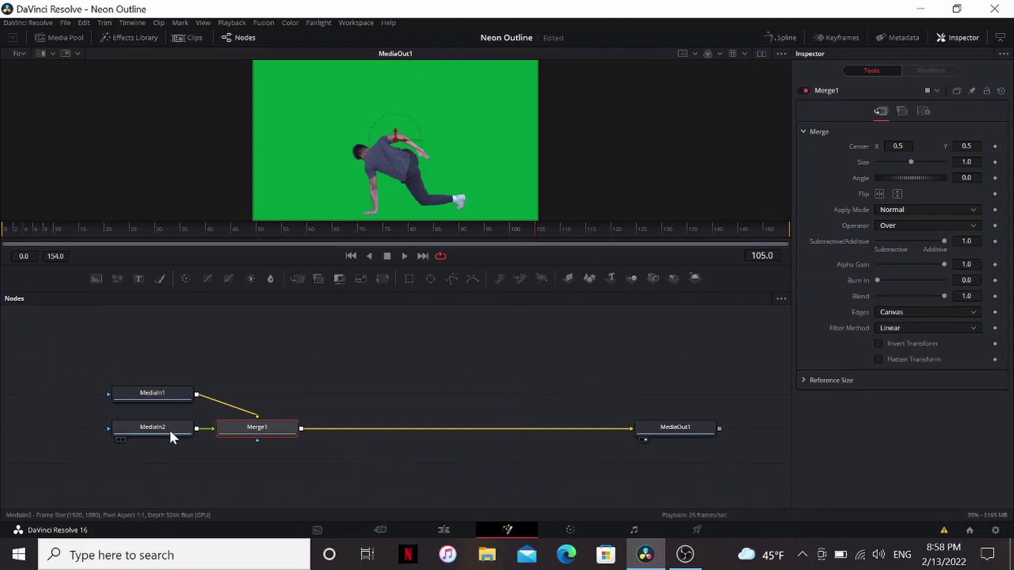
# Step: Separate the green-screen node from the original footage and key out its green background with a Delta Keyer
pyautogui.moveTo(169, 428); pyautogui.dragTo(279, 331)
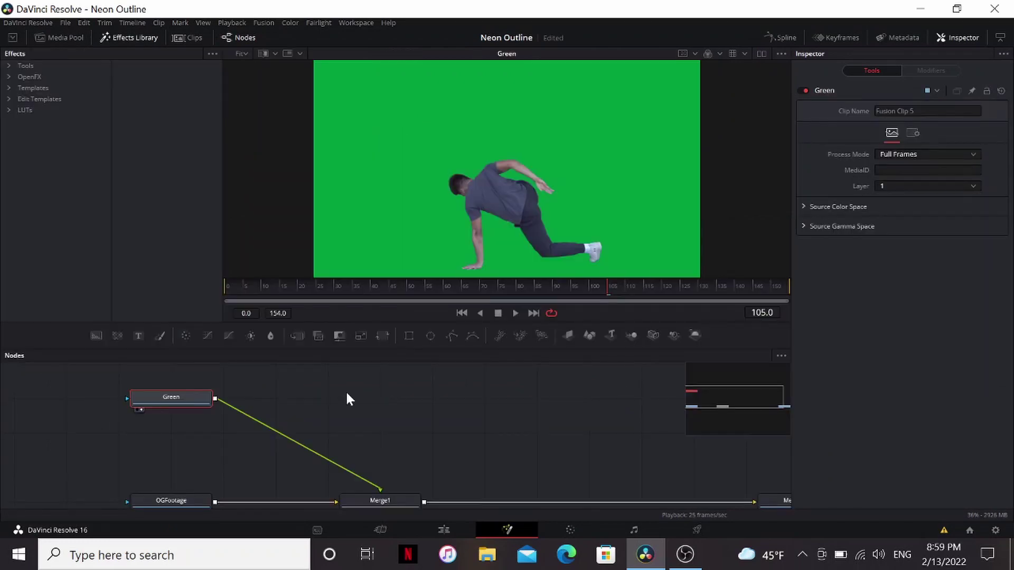
pyautogui.hotkey('shift', 'space')
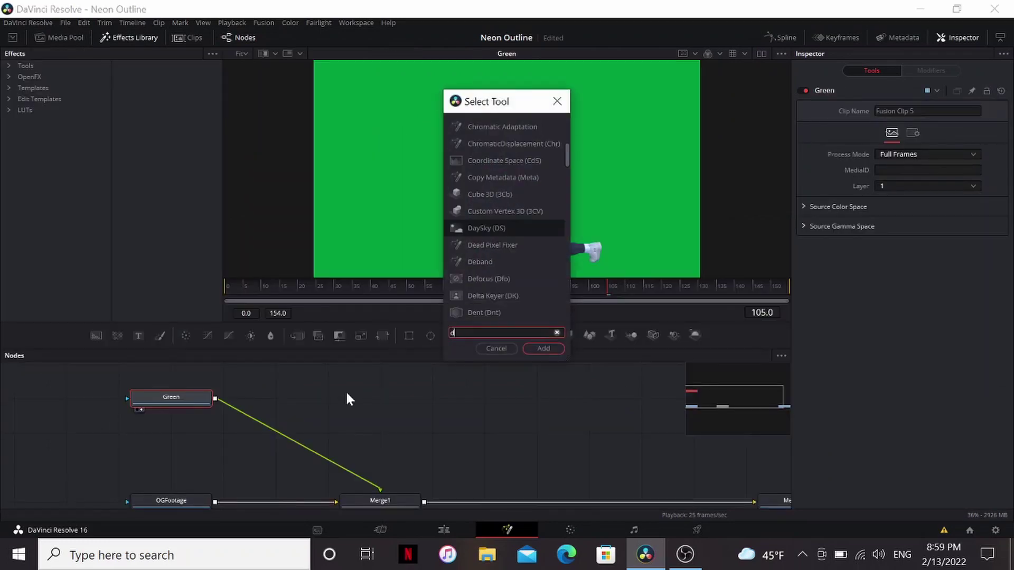
pyautogui.write('delta')
pyautogui.press('Return')
pyautogui.press('1')
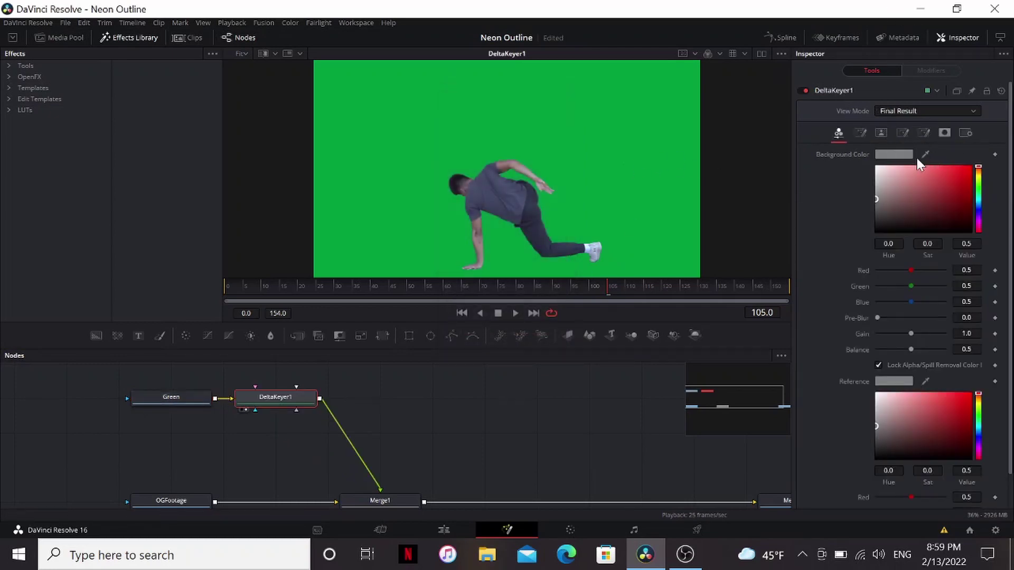
pyautogui.moveTo(896, 160); pyautogui.dragTo(569, 185)
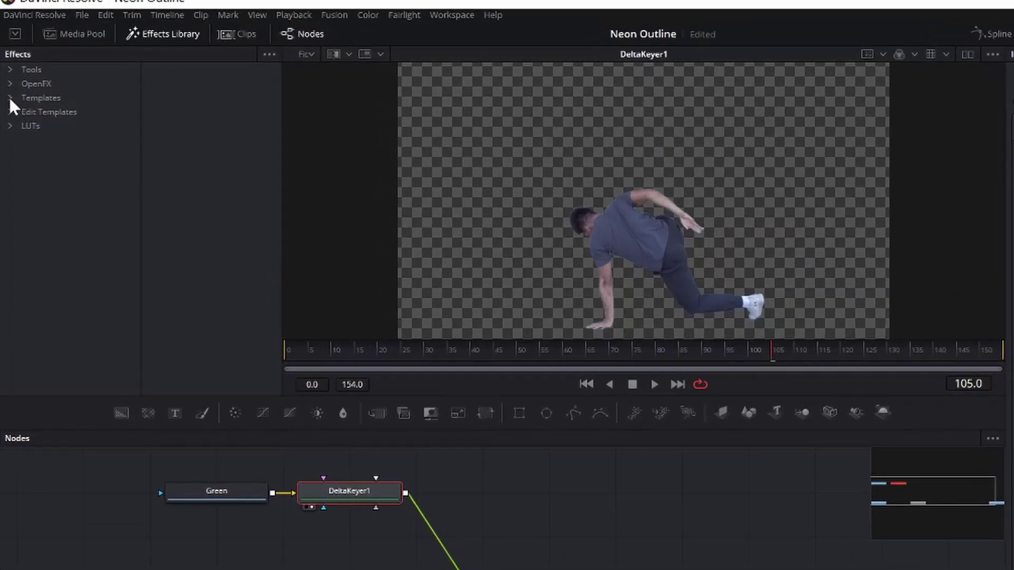
# Step: Add the Edge control template after the DeltaKeyer1 node and show its result in the viewer
pyautogui.click(8, 87)
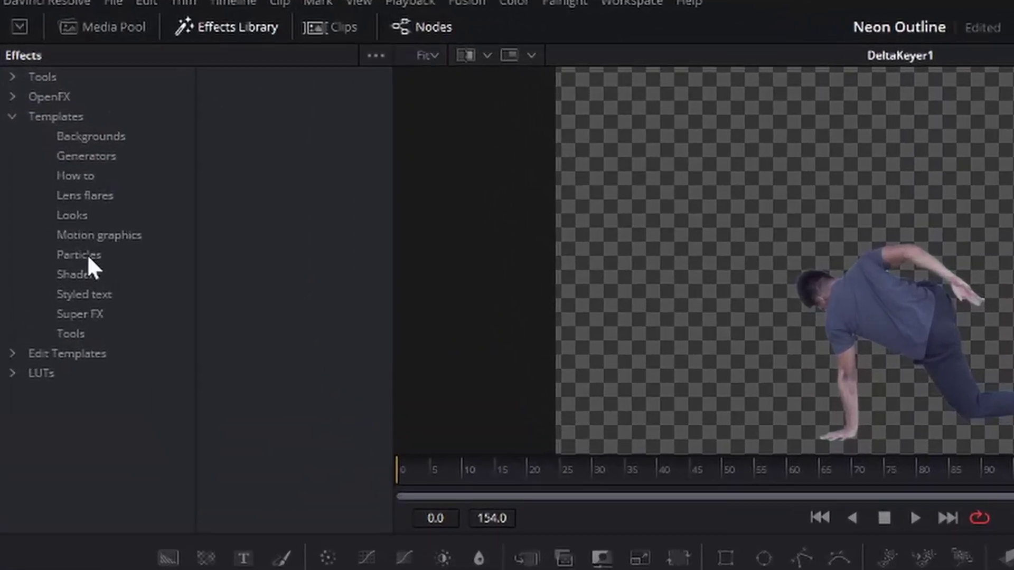
pyautogui.click(79, 373)
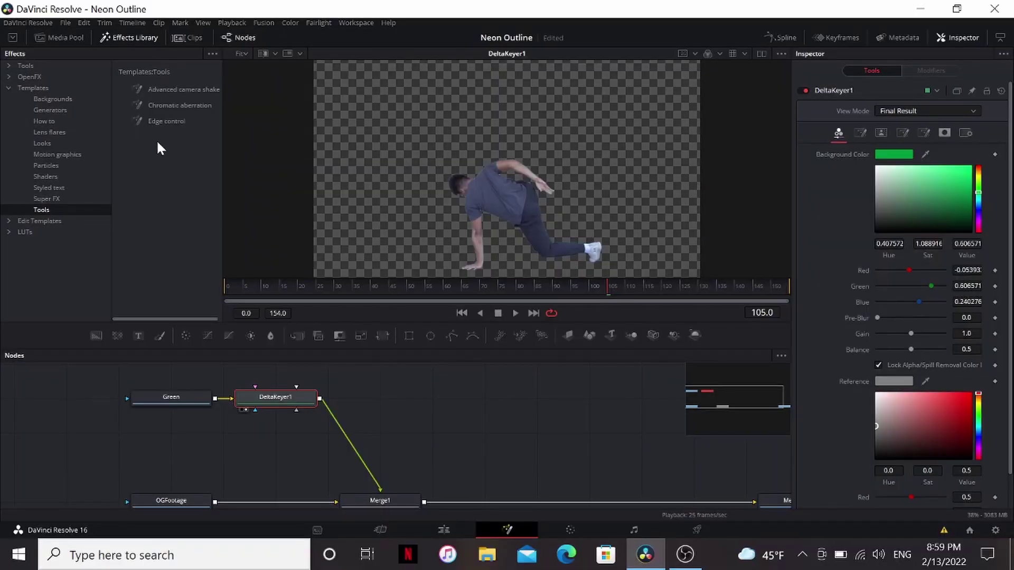
pyautogui.doubleClick(166, 121)
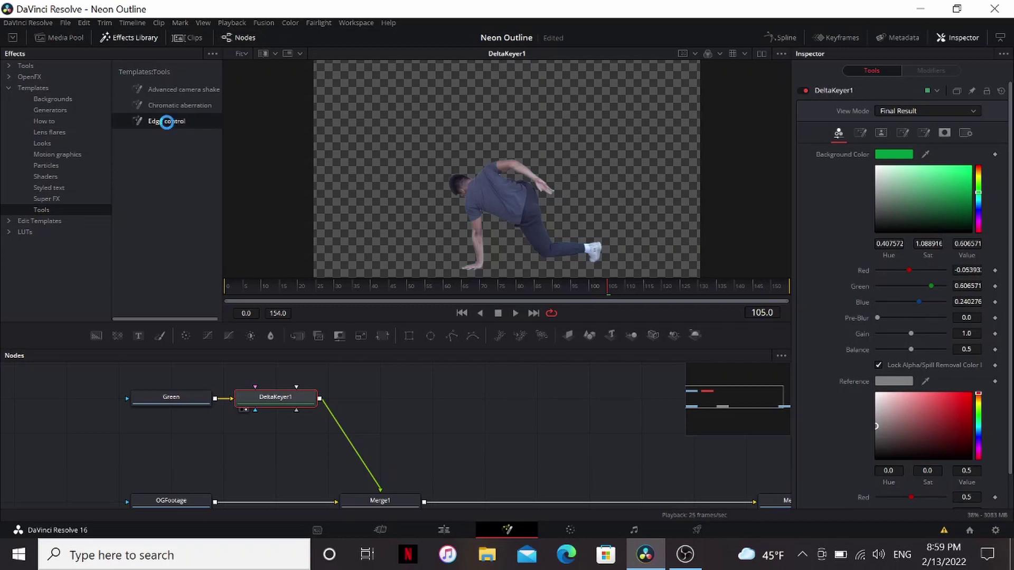
pyautogui.press('1')
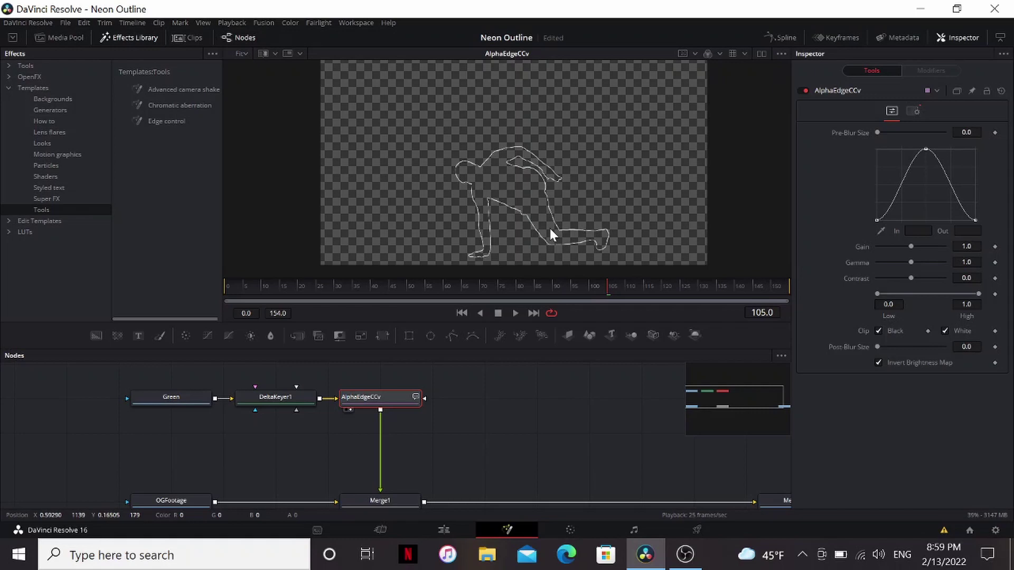
# Step: Check the dancer's outline at another frame and set the edge control's Pre-Blur Size to 1.0
pyautogui.scroll(2, 549, 226)
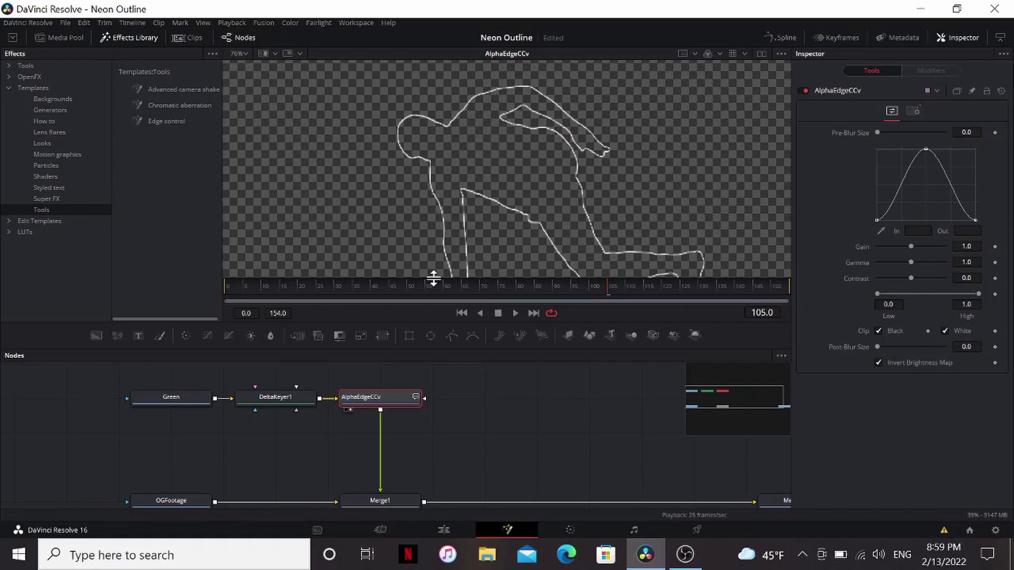
pyautogui.moveTo(419, 289); pyautogui.dragTo(356, 289)
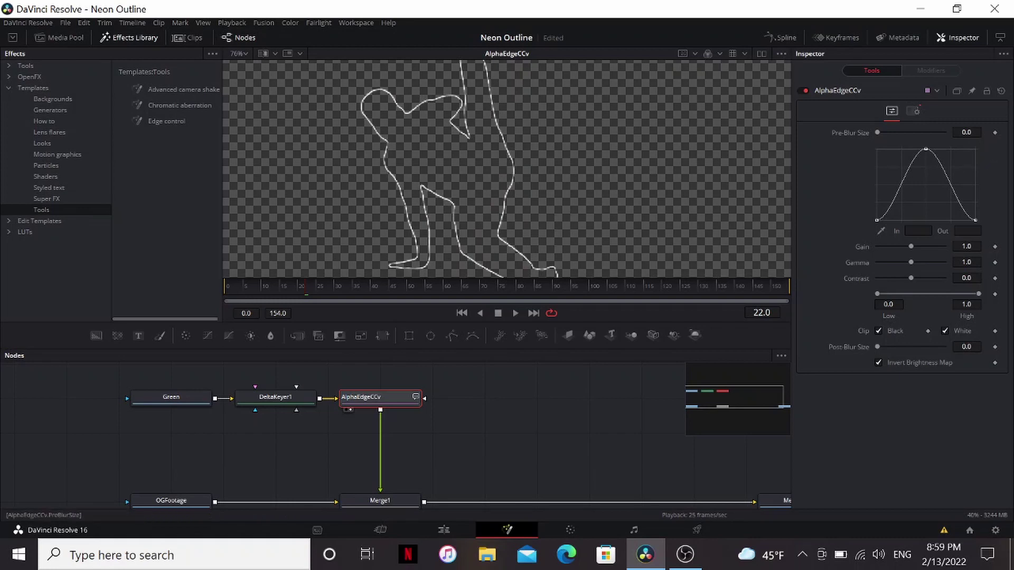
pyautogui.click(967, 132)
pyautogui.write('1')
pyautogui.press('Return')
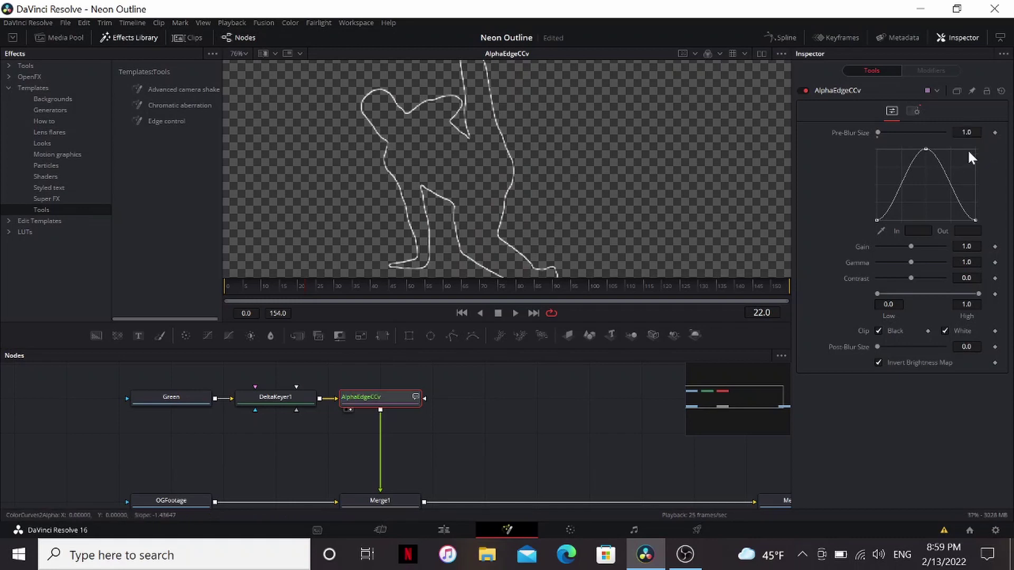
pyautogui.click(507, 427)
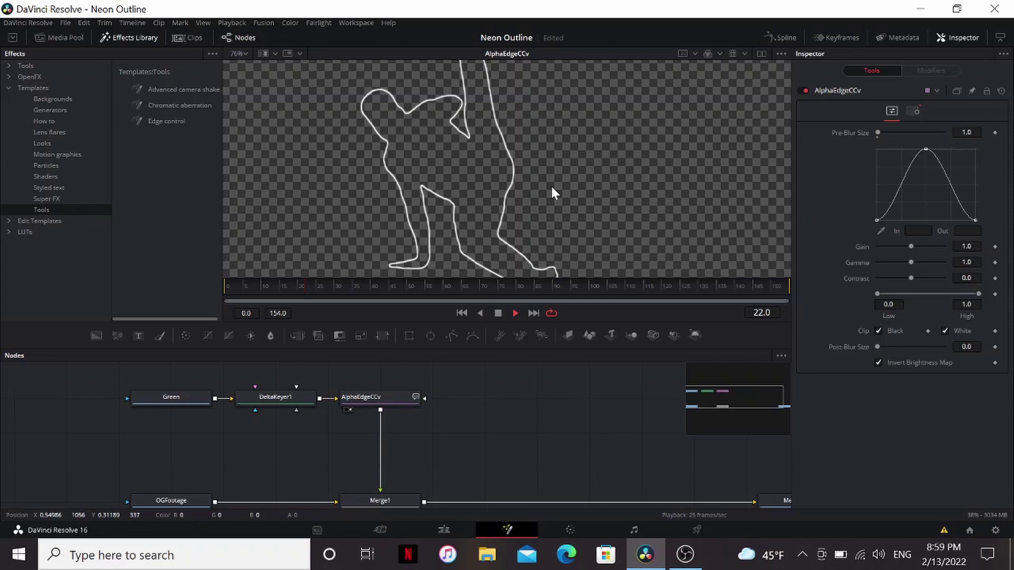
# Step: Add a Soft Glow node after the AlphaEdgeCCv node
pyautogui.scroll(-2, 553, 187)
pyautogui.hotkey('shift', 'space')
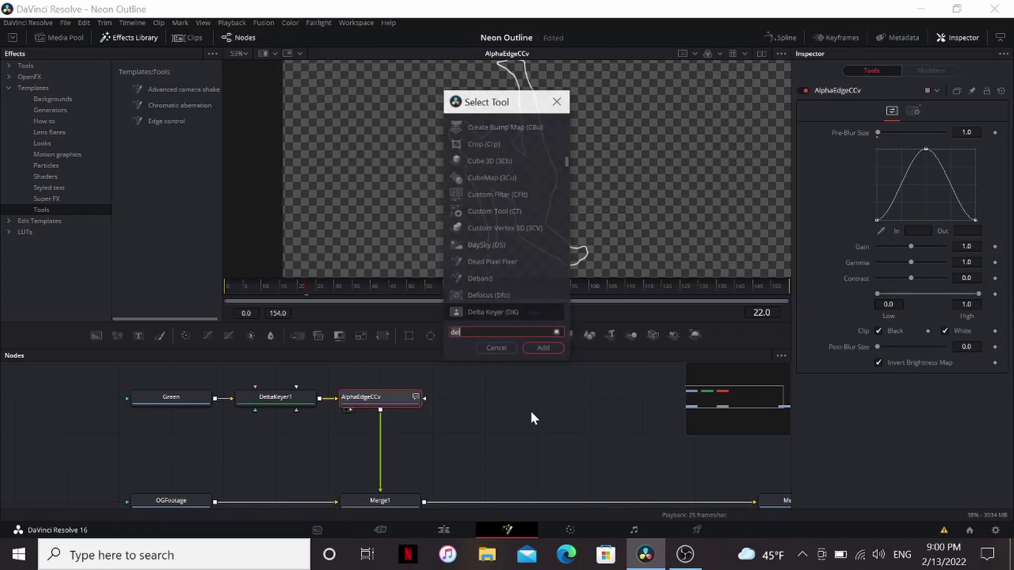
pyautogui.write('sof')
pyautogui.press('Return')
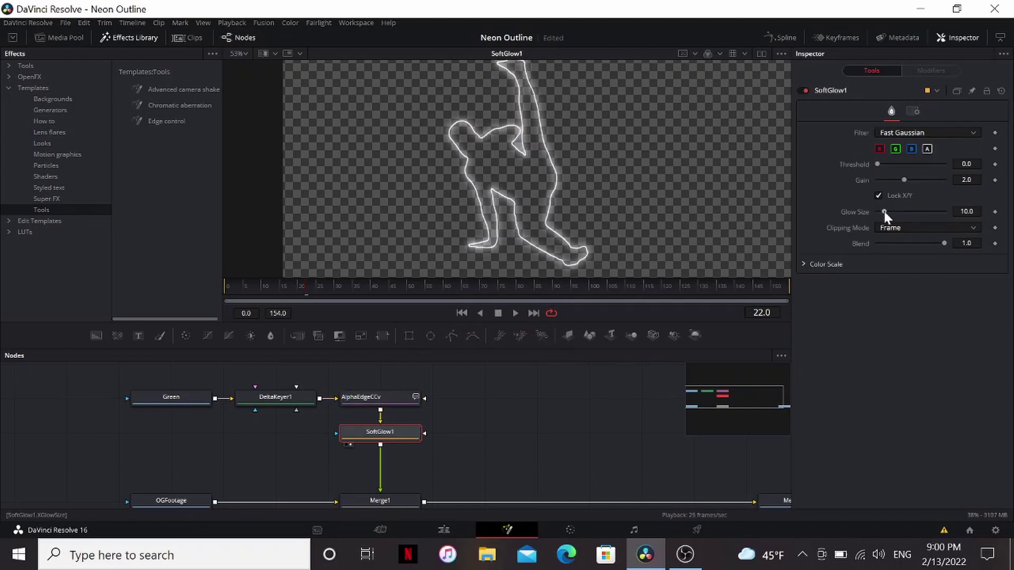
# Step: Set the first glow's size to 3.9 and its color scale to red 0.315, green 1.496 and blue 2.0
pyautogui.moveTo(884, 211); pyautogui.dragTo(882, 217)
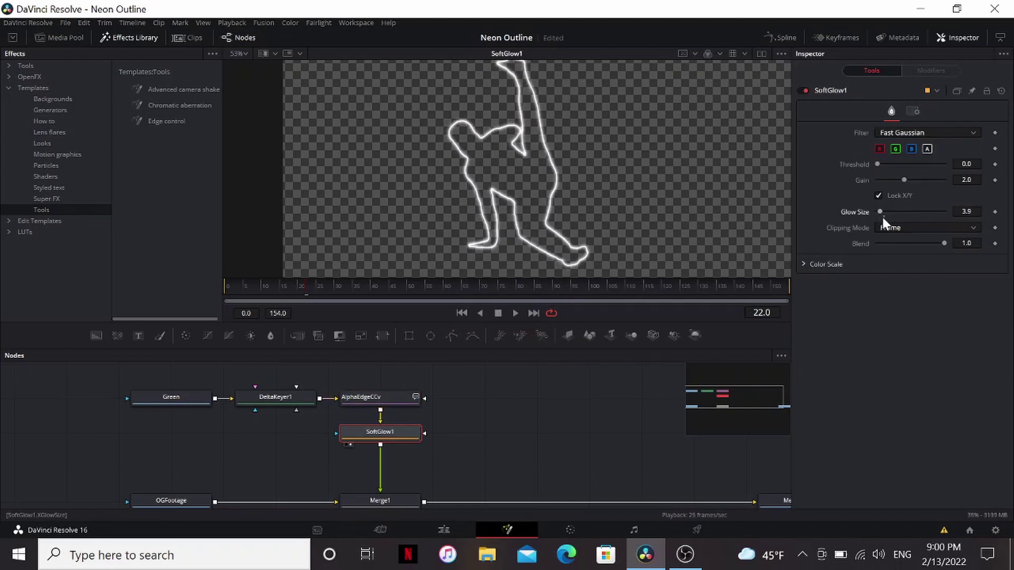
pyautogui.click(817, 263)
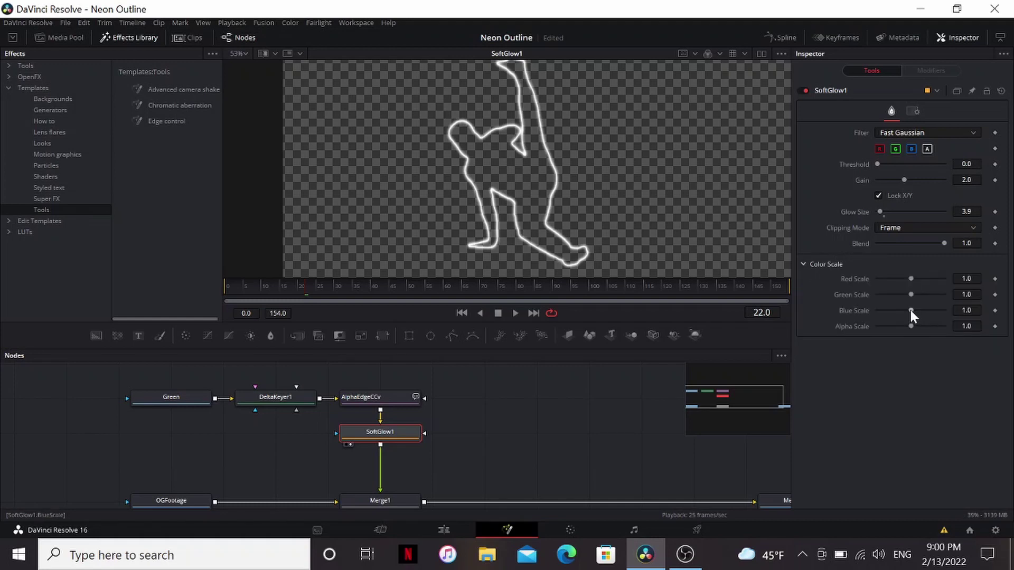
pyautogui.moveTo(910, 311); pyautogui.dragTo(931, 313)
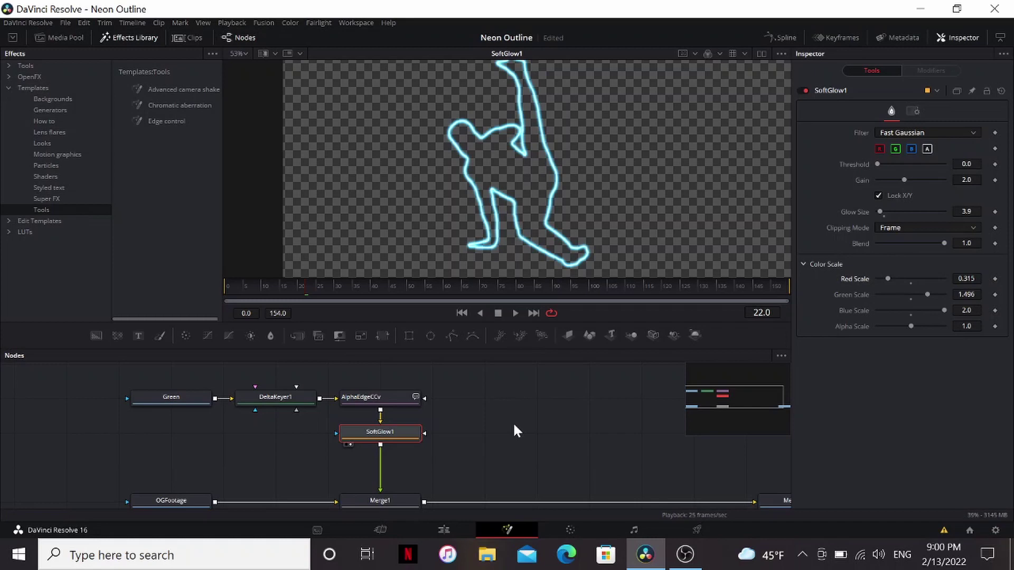
# Step: Add a second Soft Glow after the first, with a gain of 1.181 and a blue scale of 2.0
pyautogui.hotkey('shift', 'space')
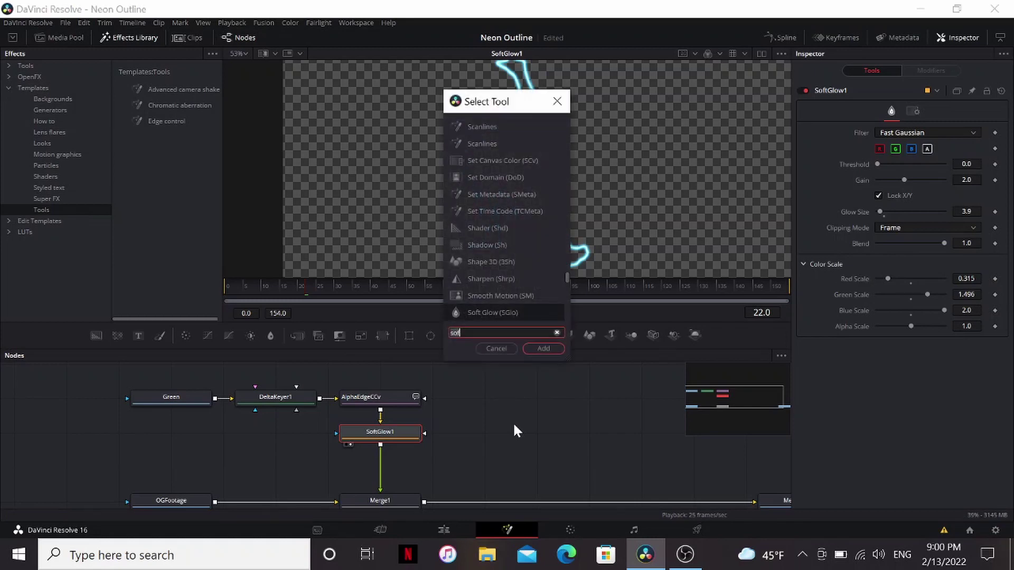
pyautogui.press('Escape')
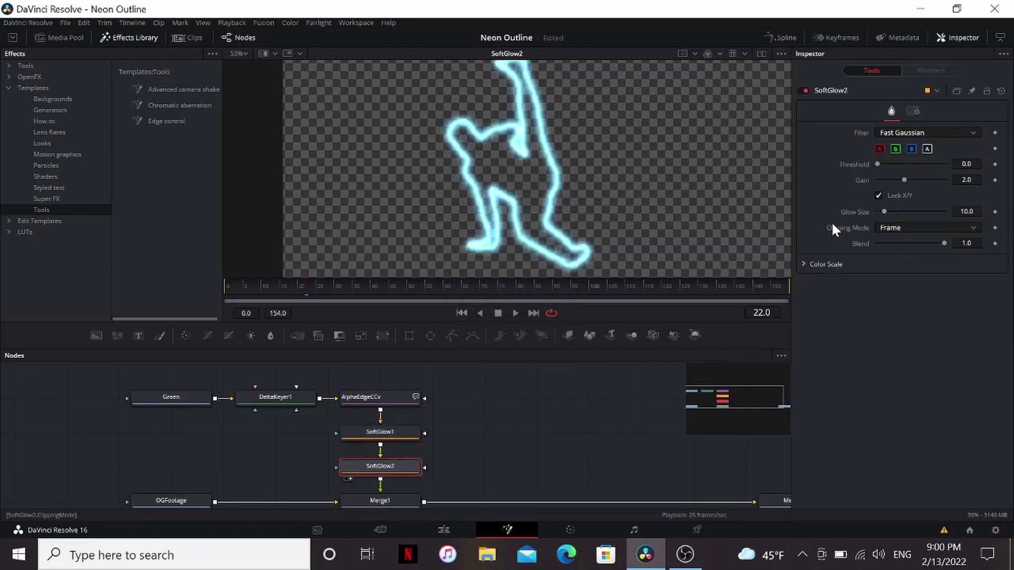
pyautogui.moveTo(905, 180); pyautogui.dragTo(893, 179)
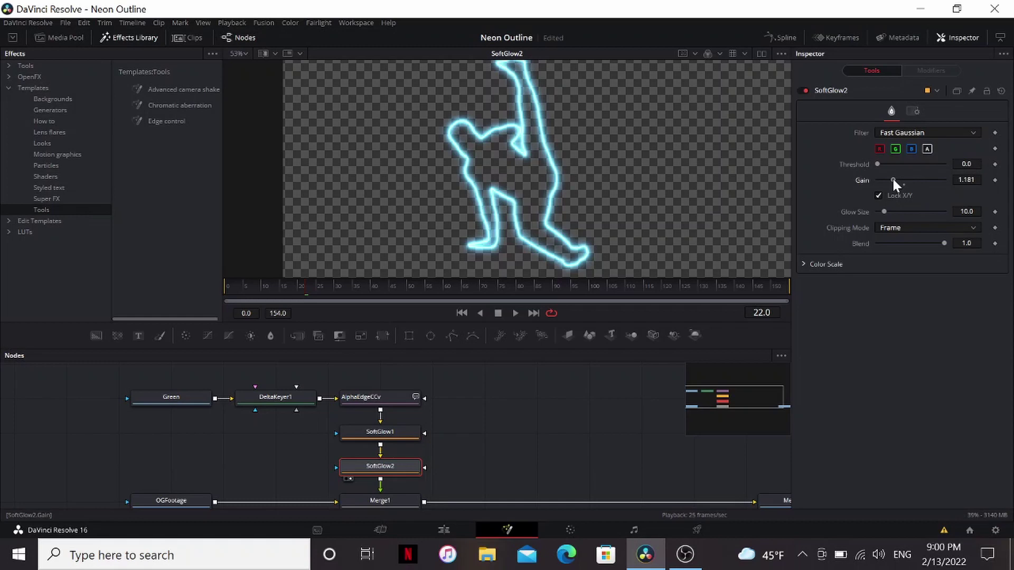
pyautogui.click(804, 264)
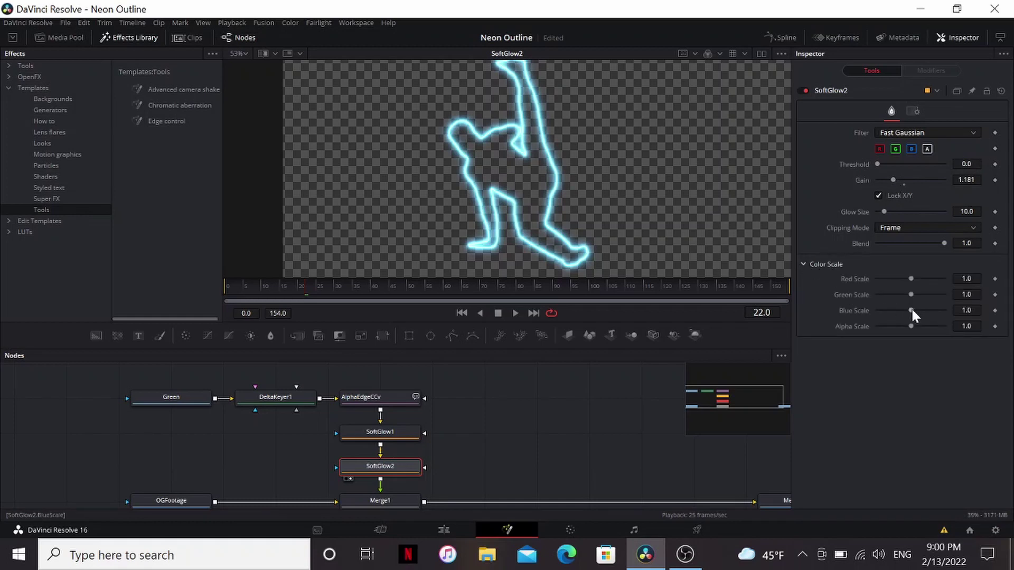
pyautogui.moveTo(912, 309); pyautogui.dragTo(934, 310)
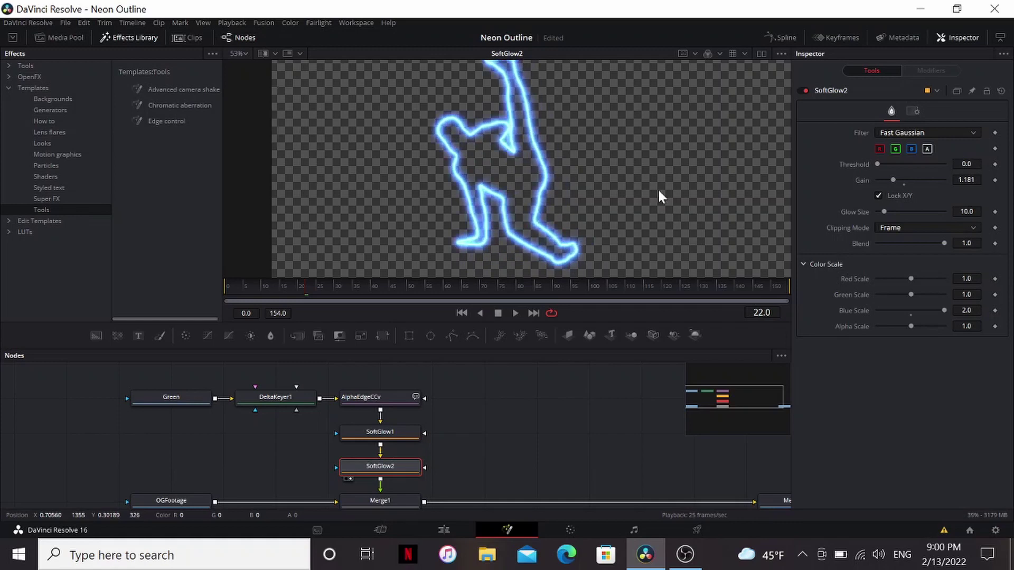
# Step: Show the Merge1 node in the viewer and set its apply mode to Screen
pyautogui.scroll(-2, 563, 418)
pyautogui.moveTo(380, 469); pyautogui.dragTo(775, 219)
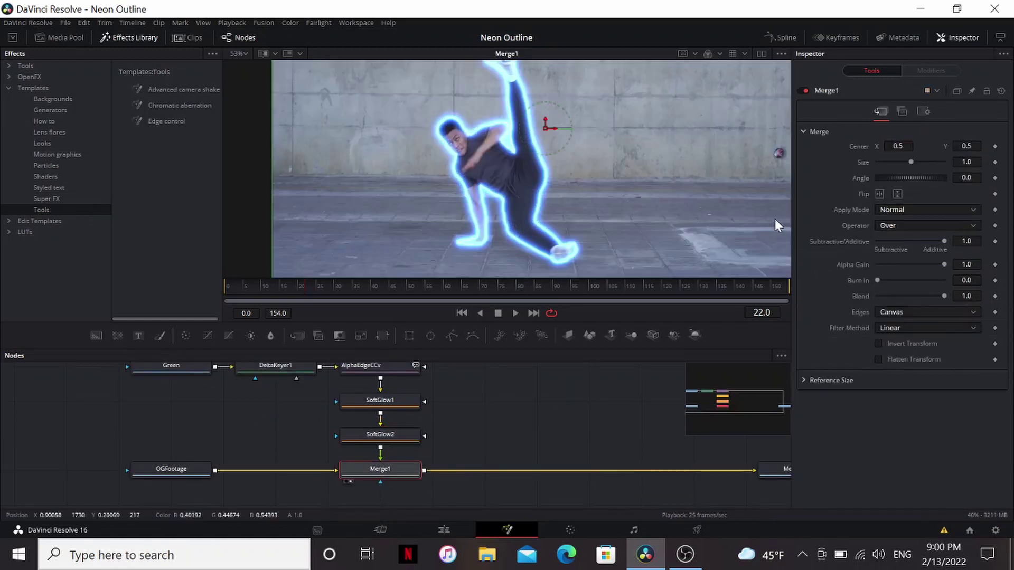
pyautogui.click(896, 210)
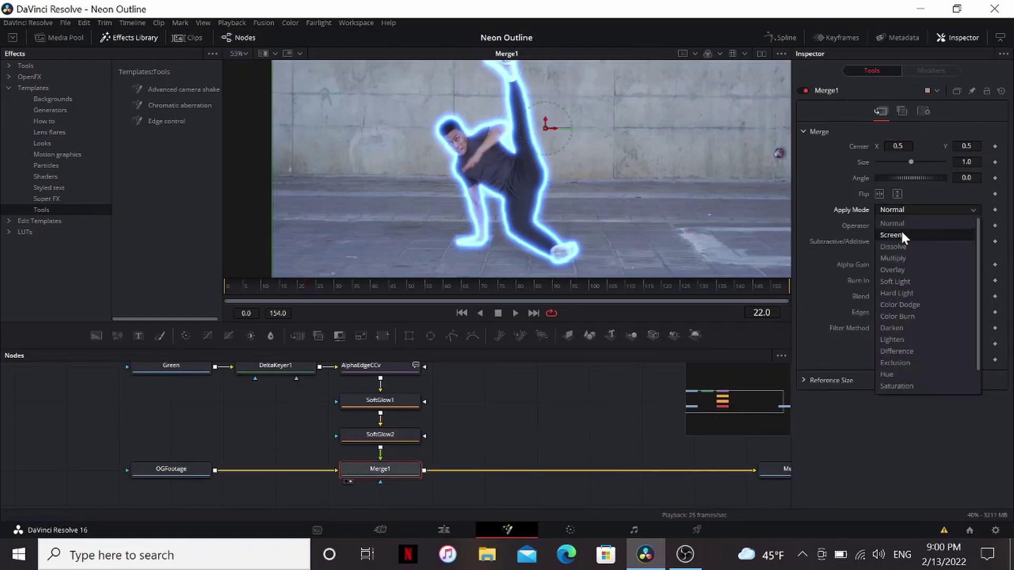
pyautogui.click(899, 231)
# Step: Move the OGFootage, Merge1 and MediaOut1 nodes down and insert a Color Corrector after SoftGlow2
pyautogui.moveTo(77, 471); pyautogui.dragTo(77, 489)
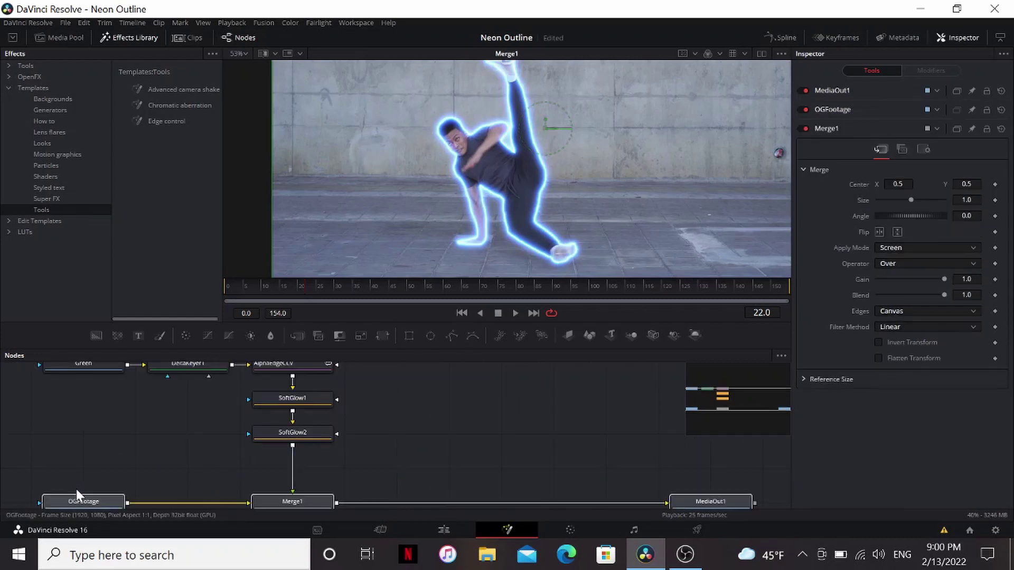
pyautogui.scroll(-1, 78, 487)
pyautogui.click(323, 408)
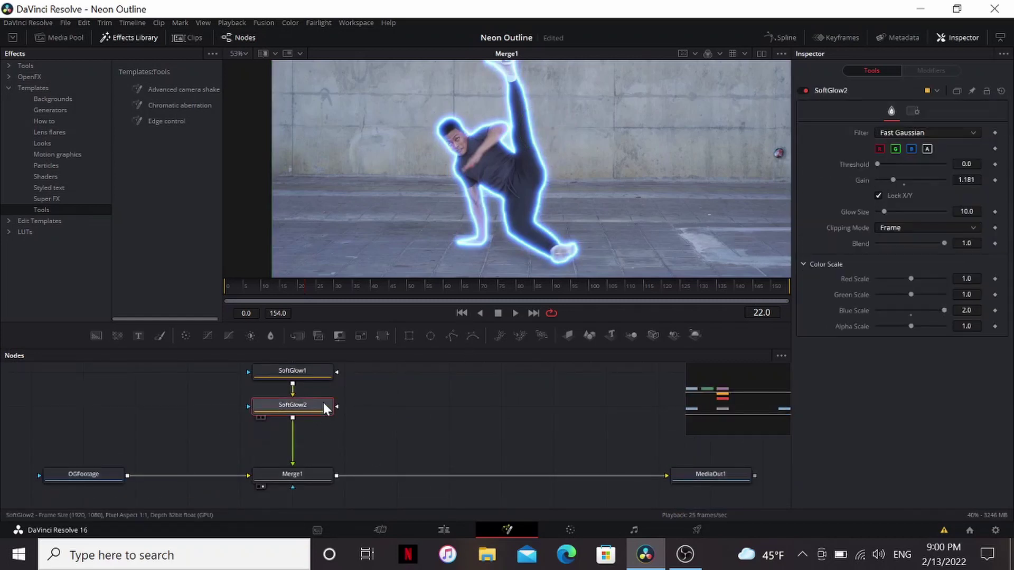
pyautogui.hotkey('shift', 'space')
pyautogui.write('sof')
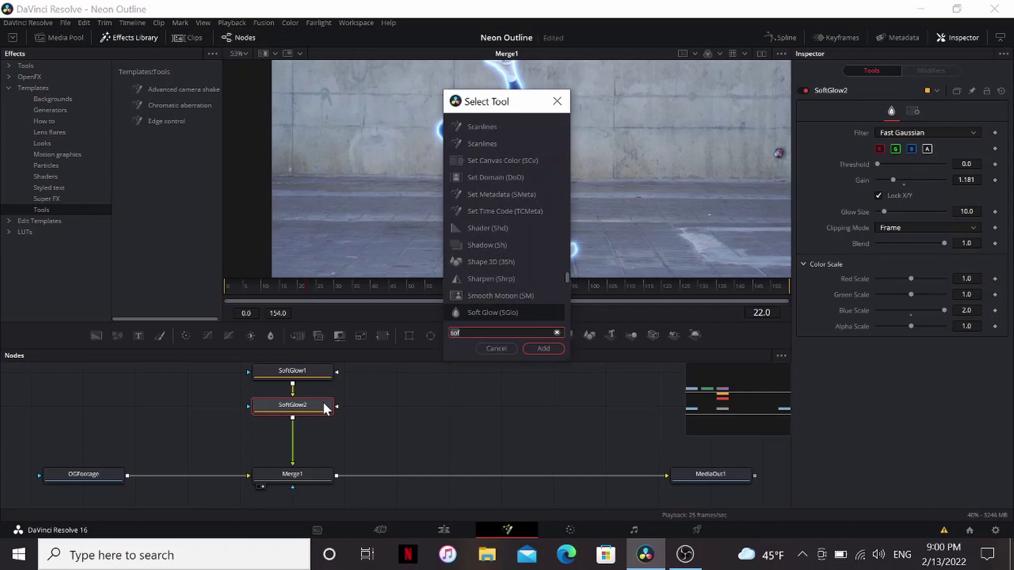
pyautogui.press('Return')
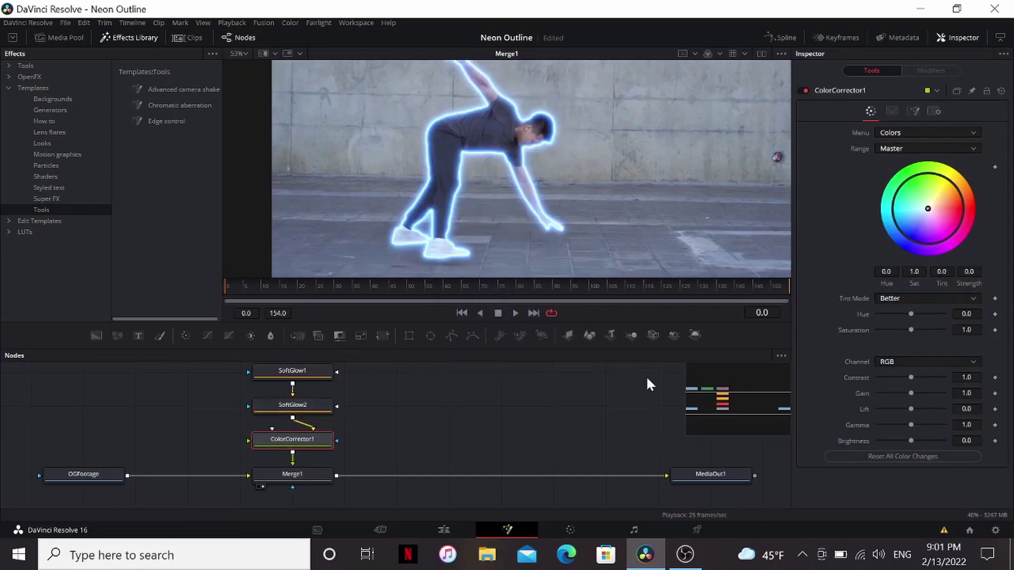
# Step: Animate the Color Corrector's hue with a keyframe of 0.0 at frame 0 and 1.0 at frame 154
pyautogui.click(995, 316)
pyautogui.click(786, 287)
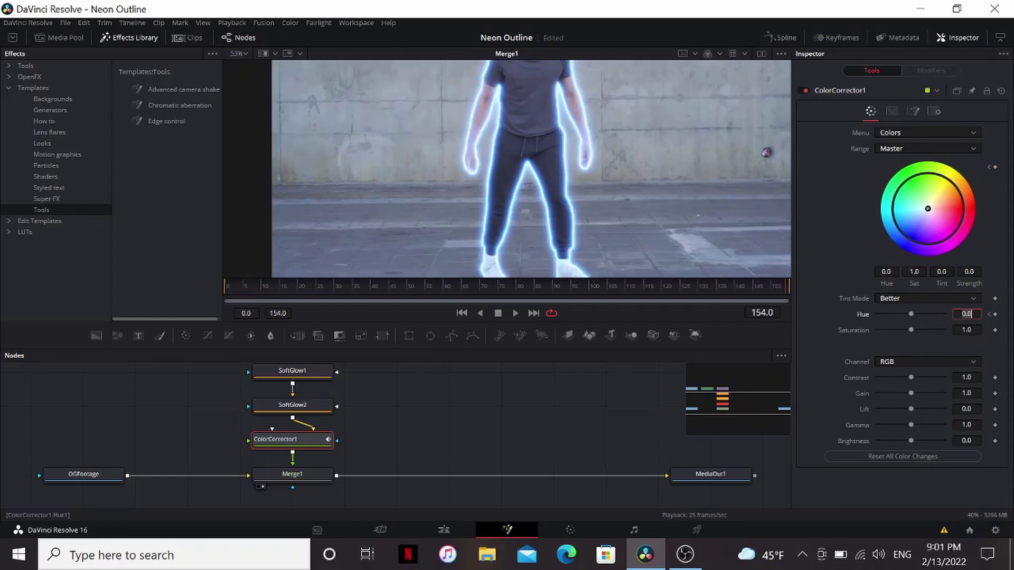
pyautogui.write('1')
pyautogui.press('Return')
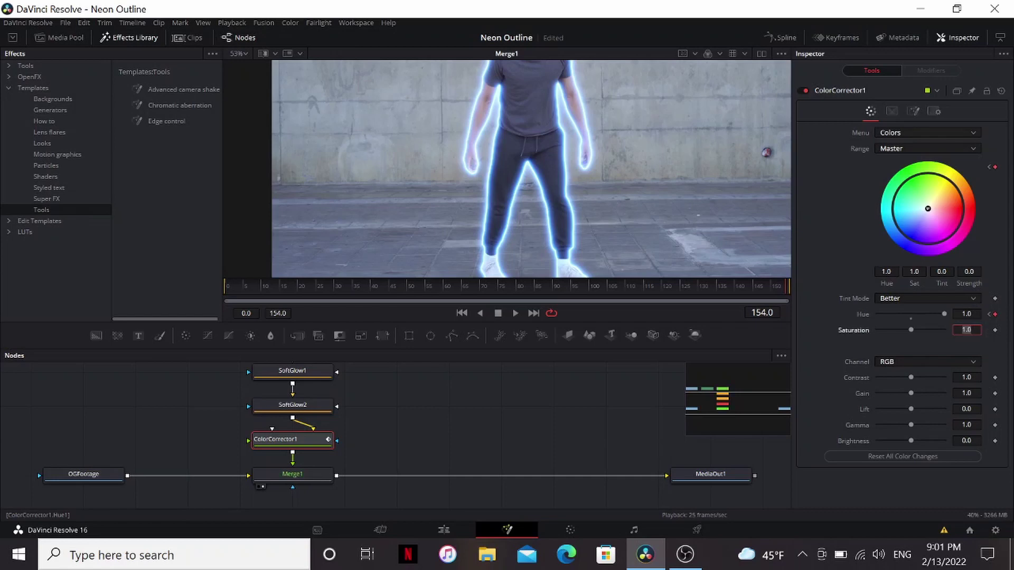
# Step: Check the outline's color at several frames across the clip, from near the start to frame 135
pyautogui.click(283, 288)
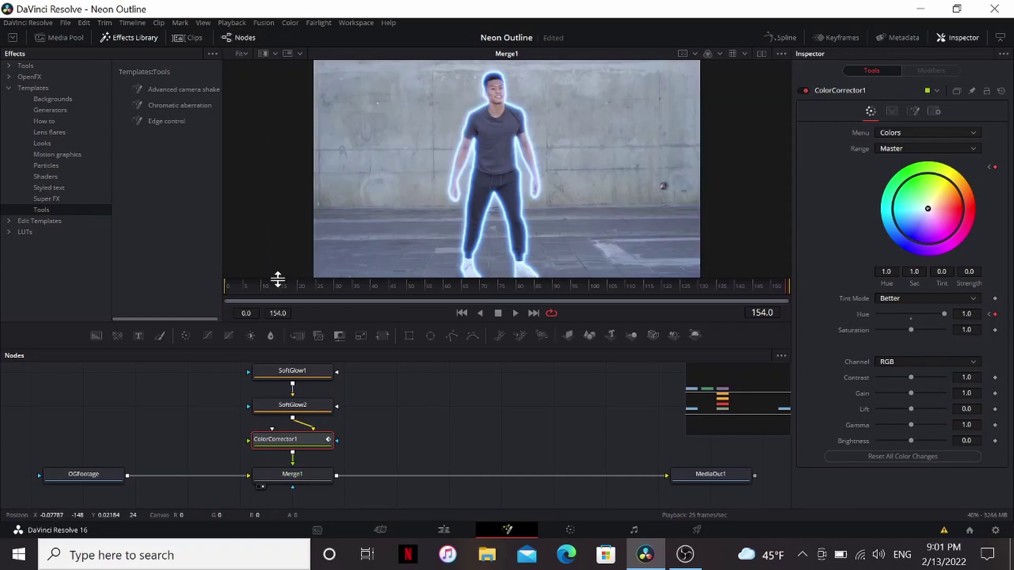
pyautogui.click(324, 288)
pyautogui.click(394, 288)
pyautogui.click(491, 286)
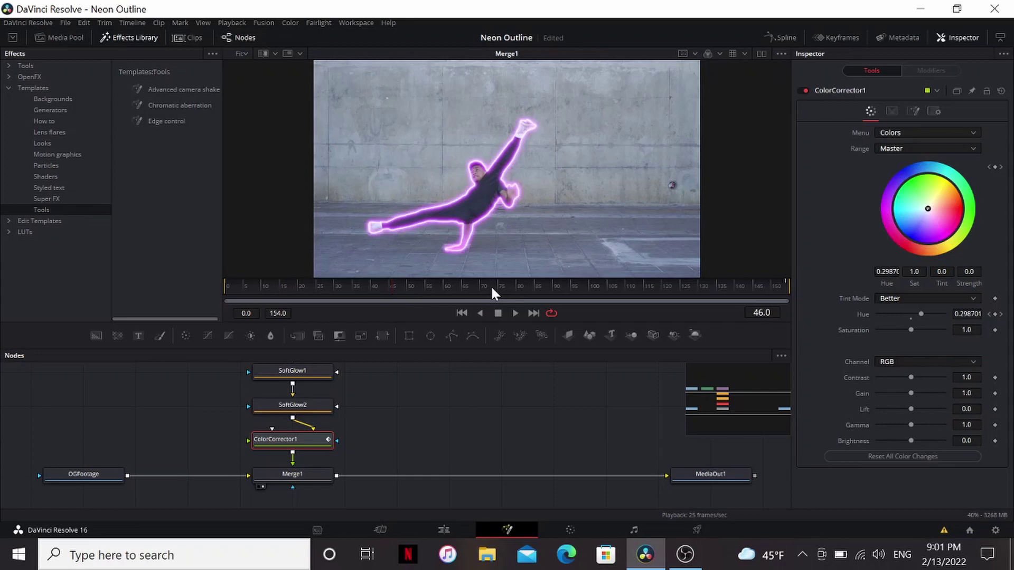
pyautogui.click(572, 289)
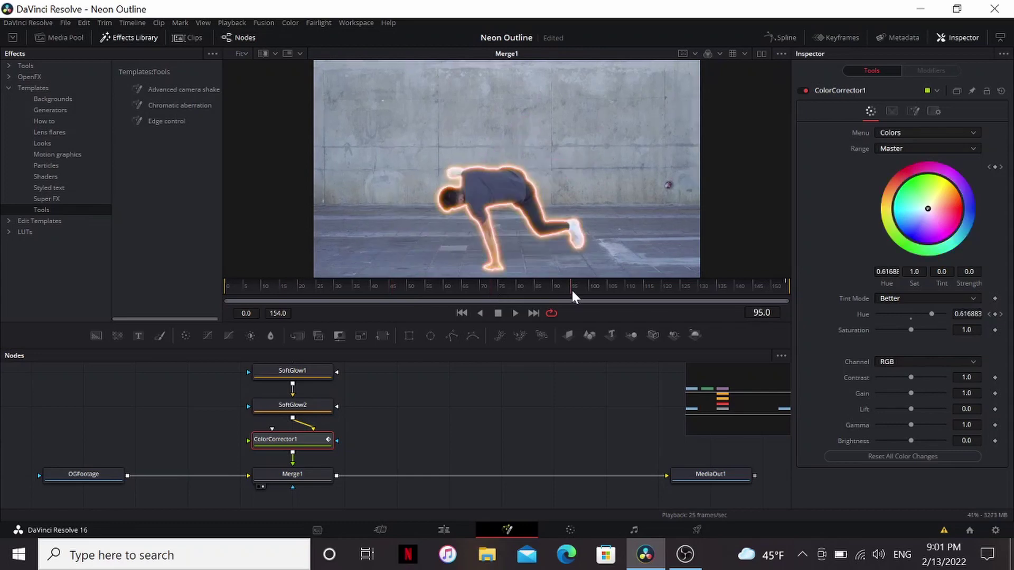
pyautogui.click(654, 289)
pyautogui.click(719, 288)
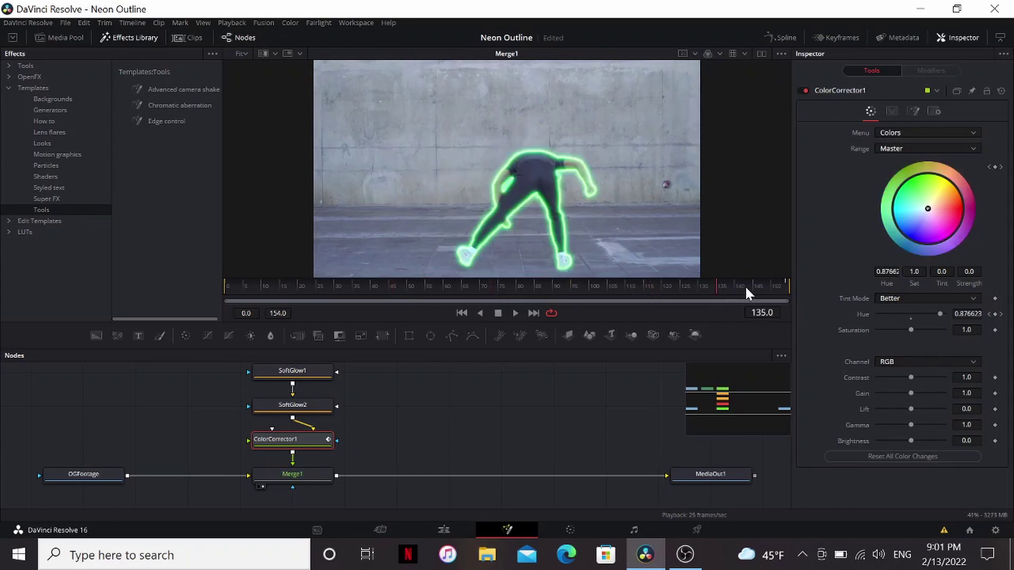